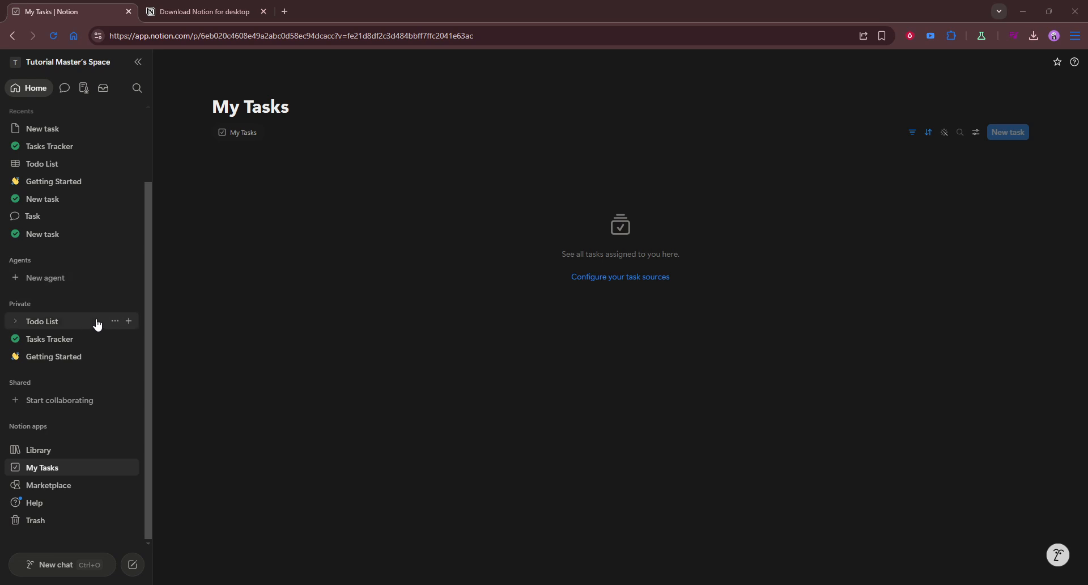
Create a new private page titled "Jee Dashboard"
left_click(129, 304)
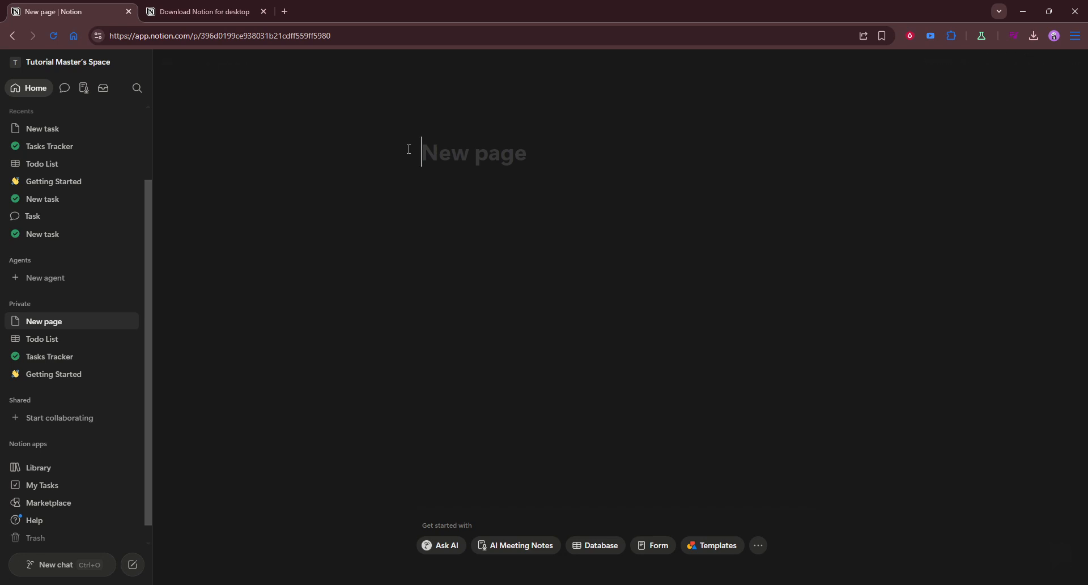
type("Jee")
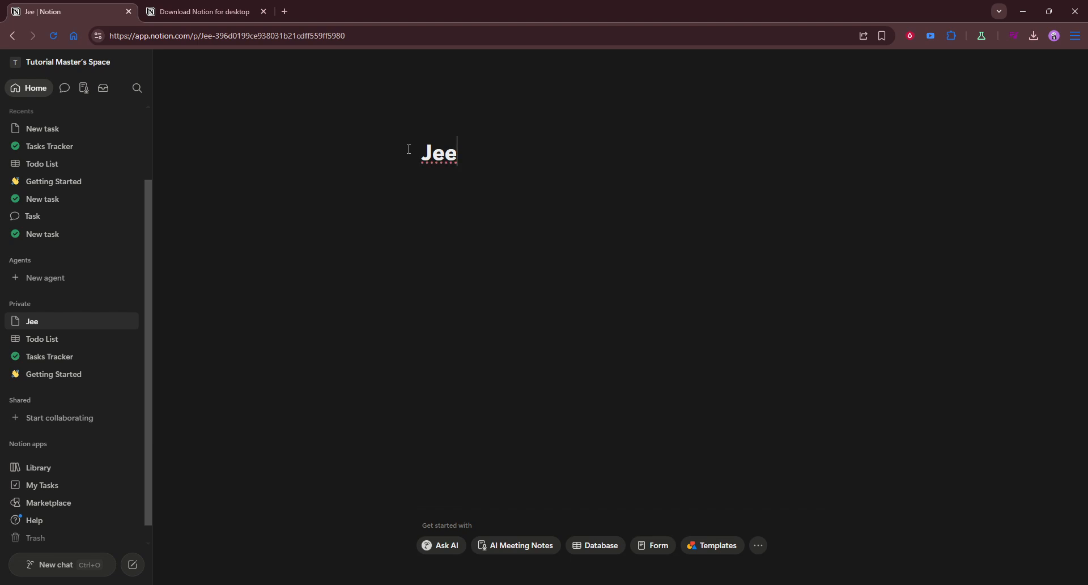
type(" Dashboard")
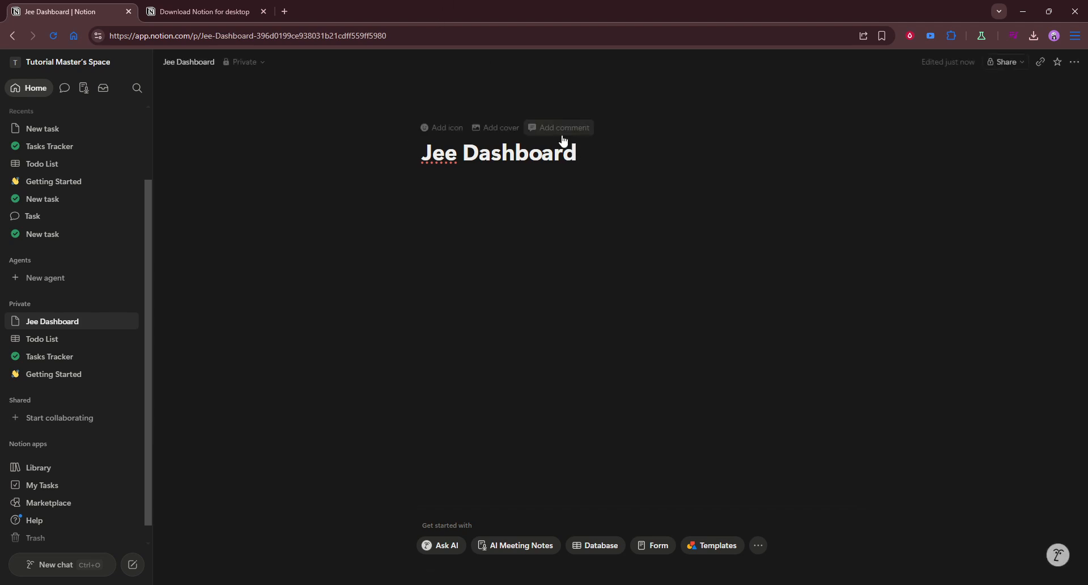
key("Return")
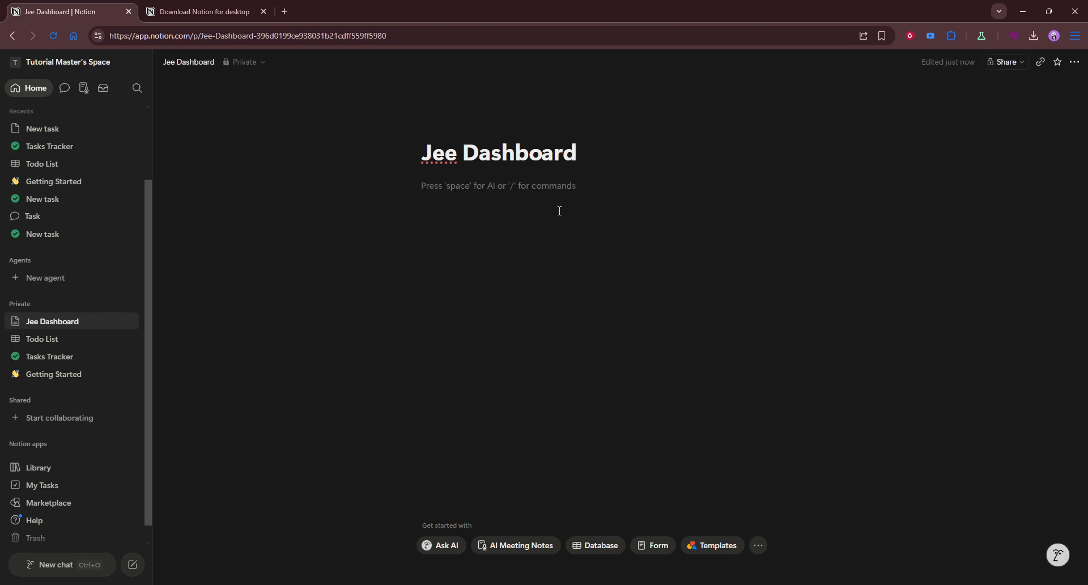
Insert an inline database on the Jee Dashboard page and title it "Physics"
type("/")
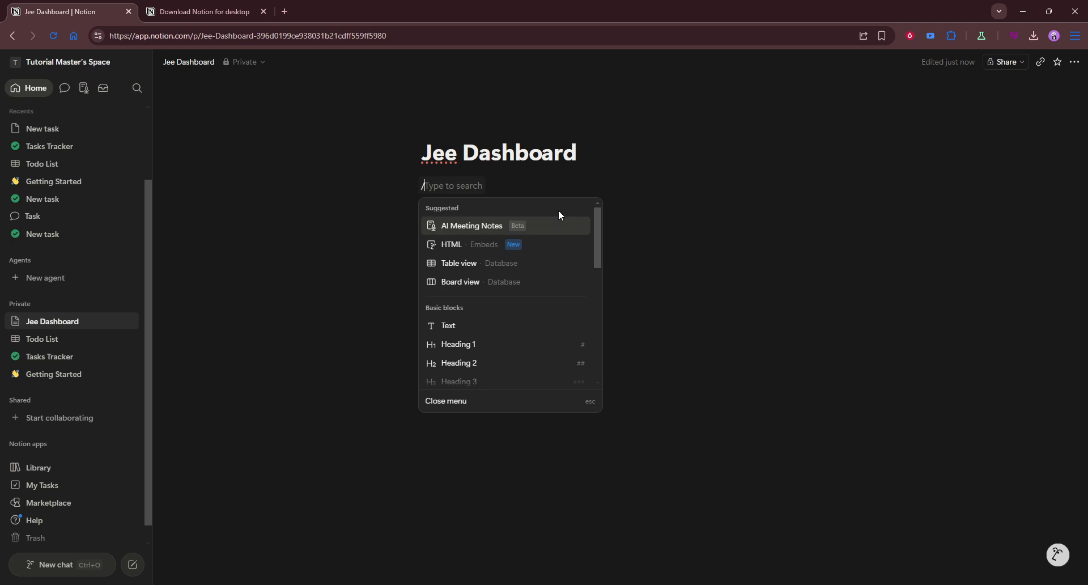
type("data")
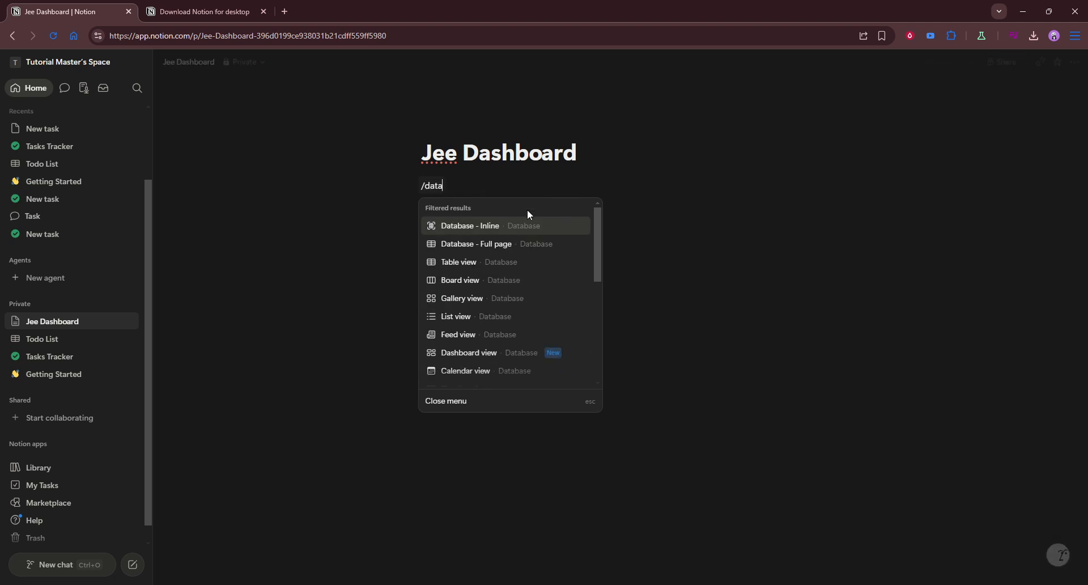
left_click(512, 225)
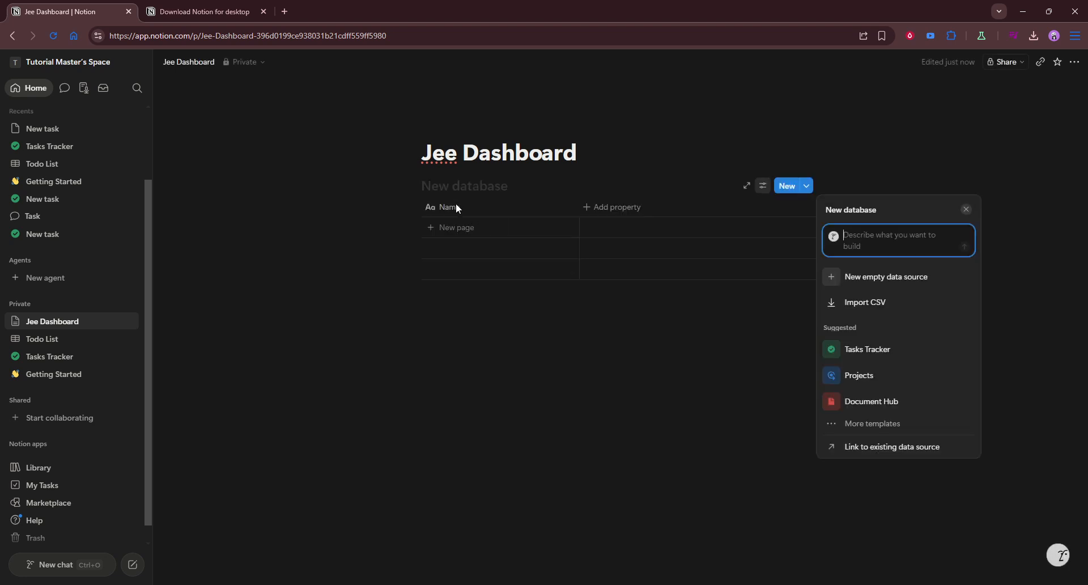
left_click(417, 188)
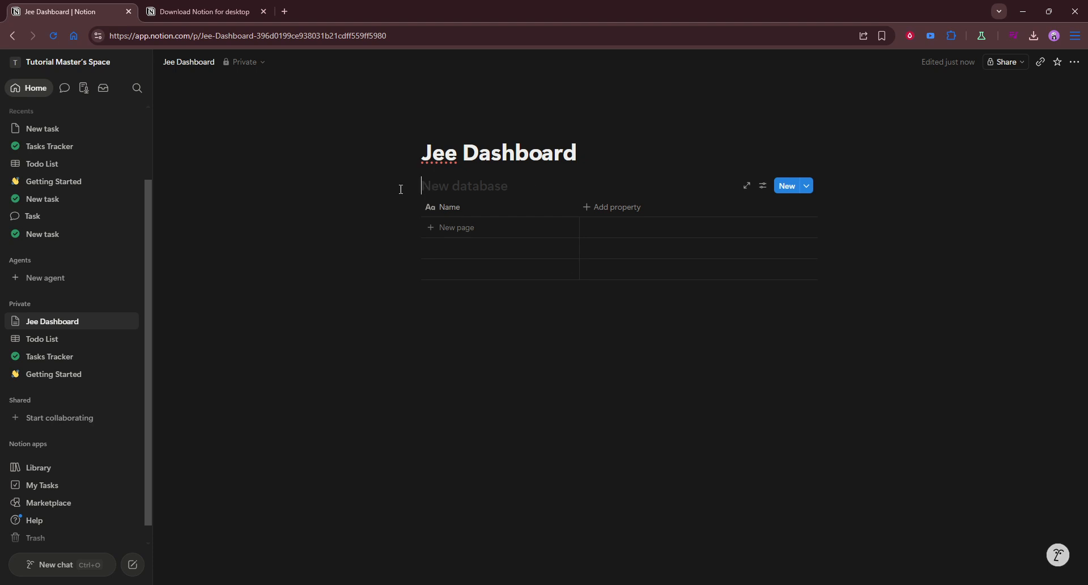
type("Physi")
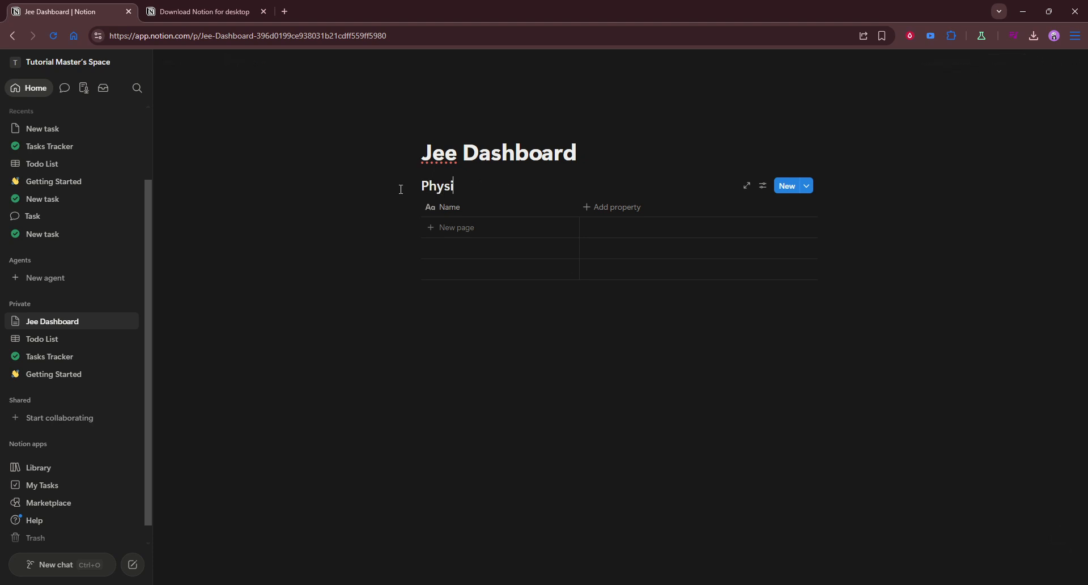
type("cs")
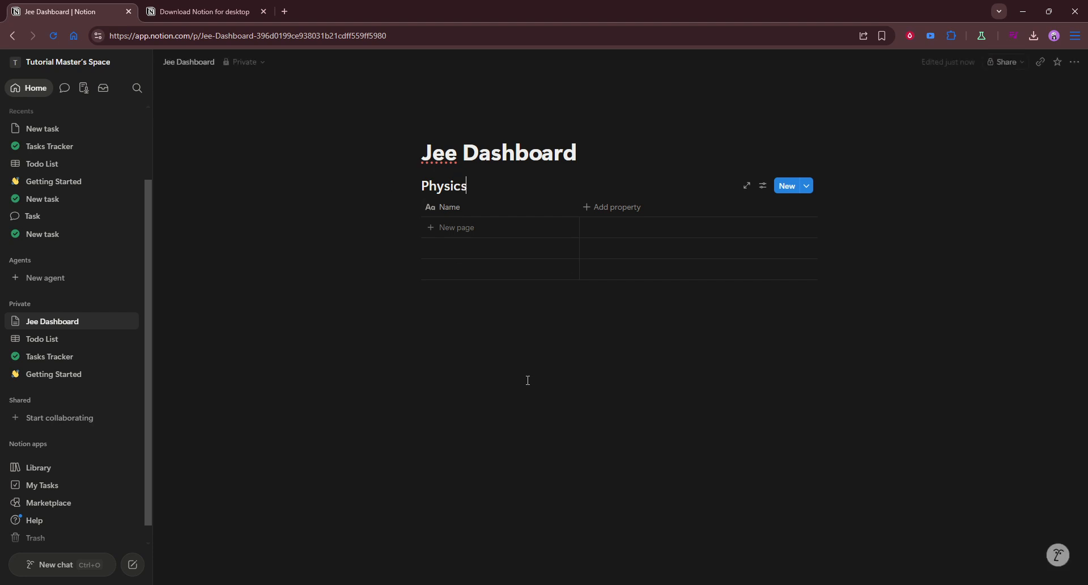
Add a second inline database below the Physics database and title it "Chemistry"
left_click(512, 312)
type("/dash")
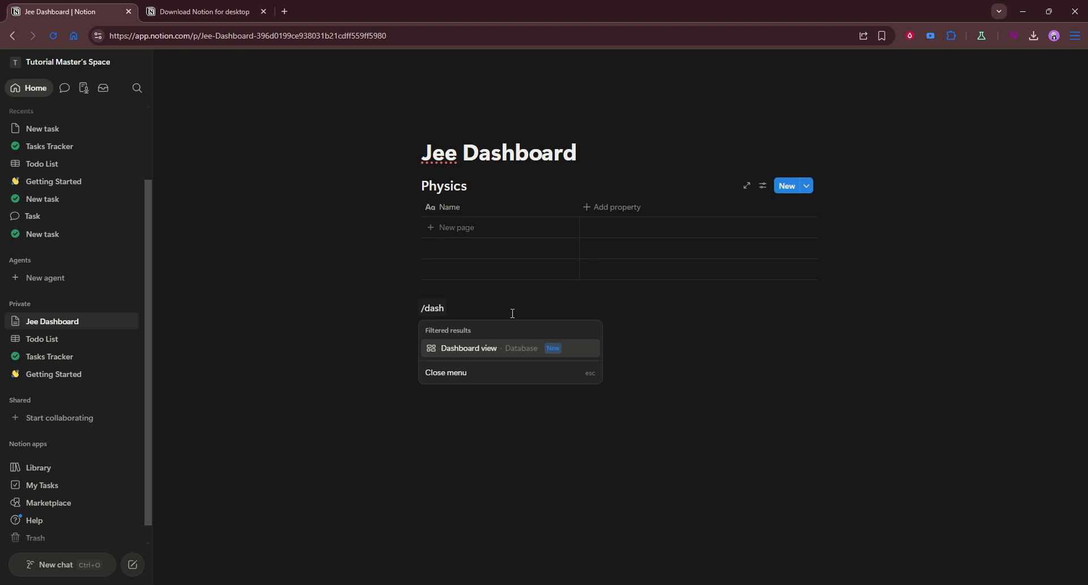
mouse_move(490, 348)
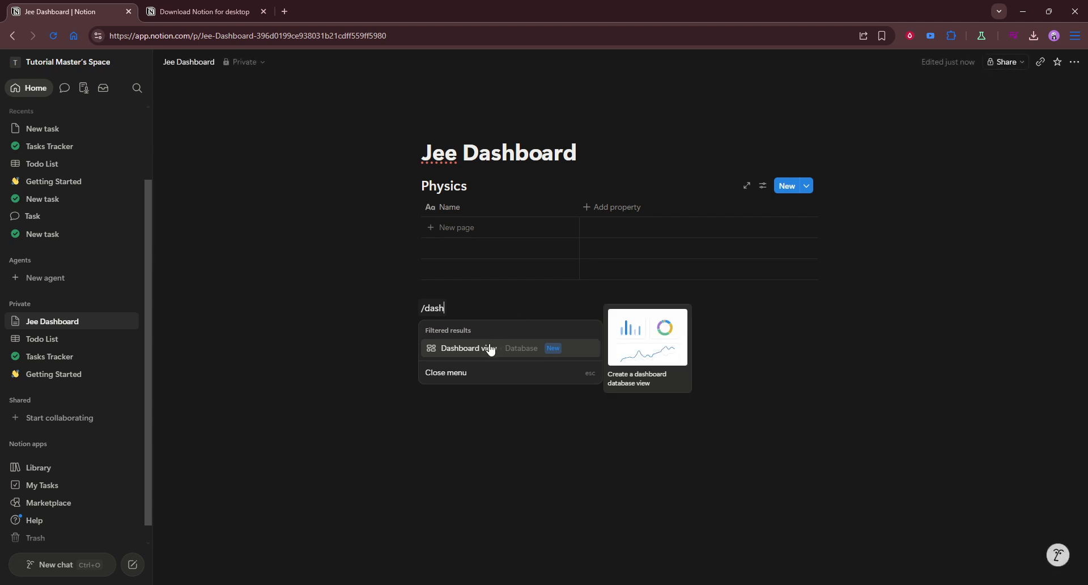
key("ctrl+a")
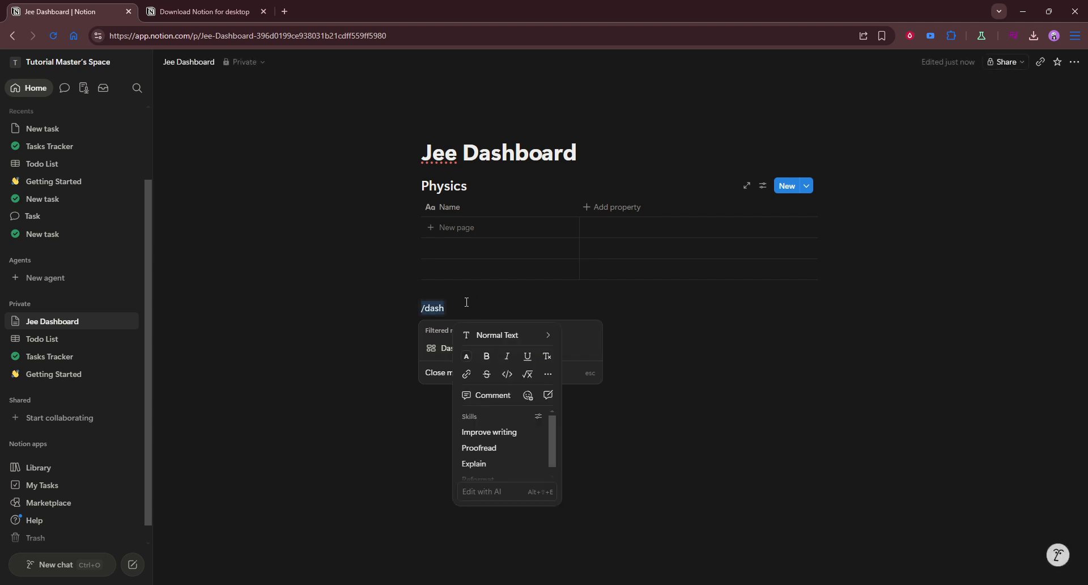
type("/data")
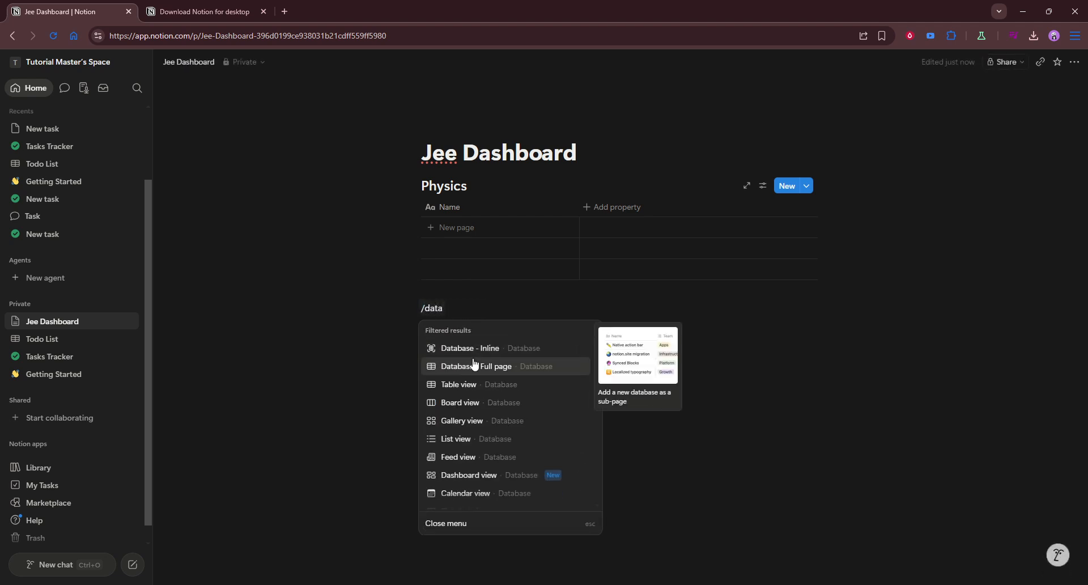
left_click(448, 348)
left_click(457, 307)
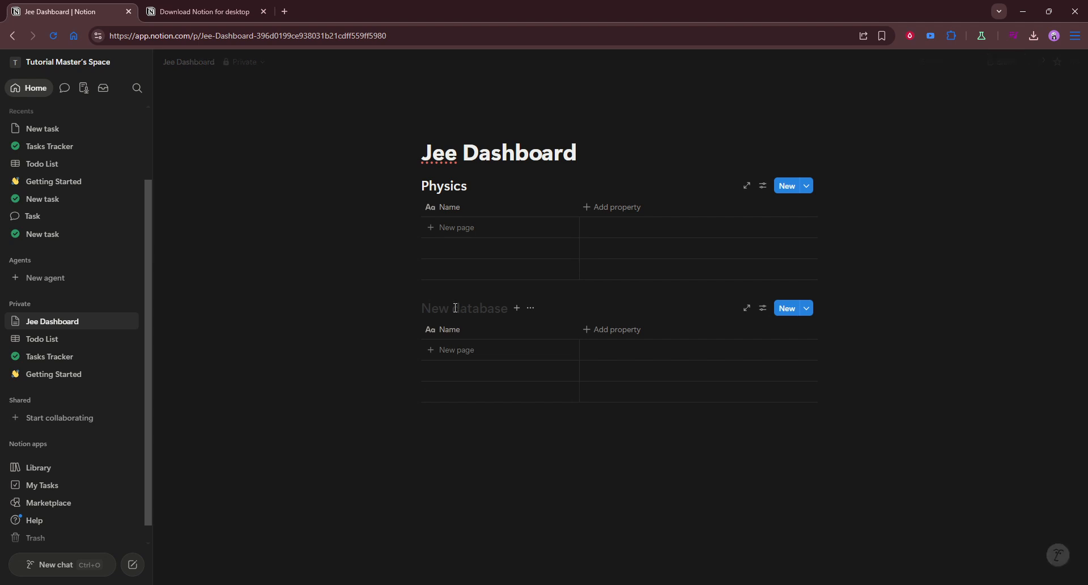
type("Chemis")
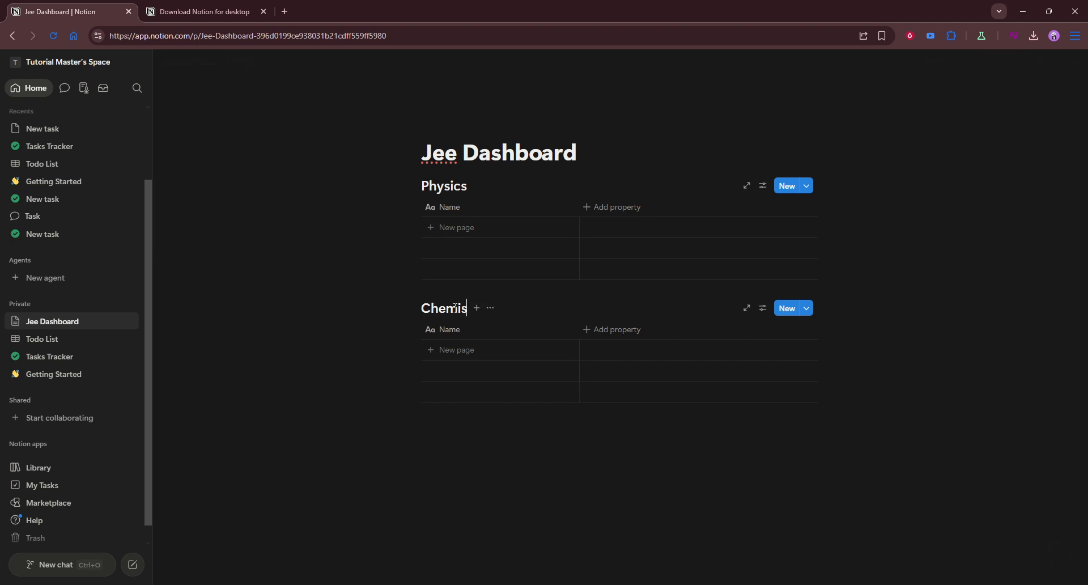
type("try")
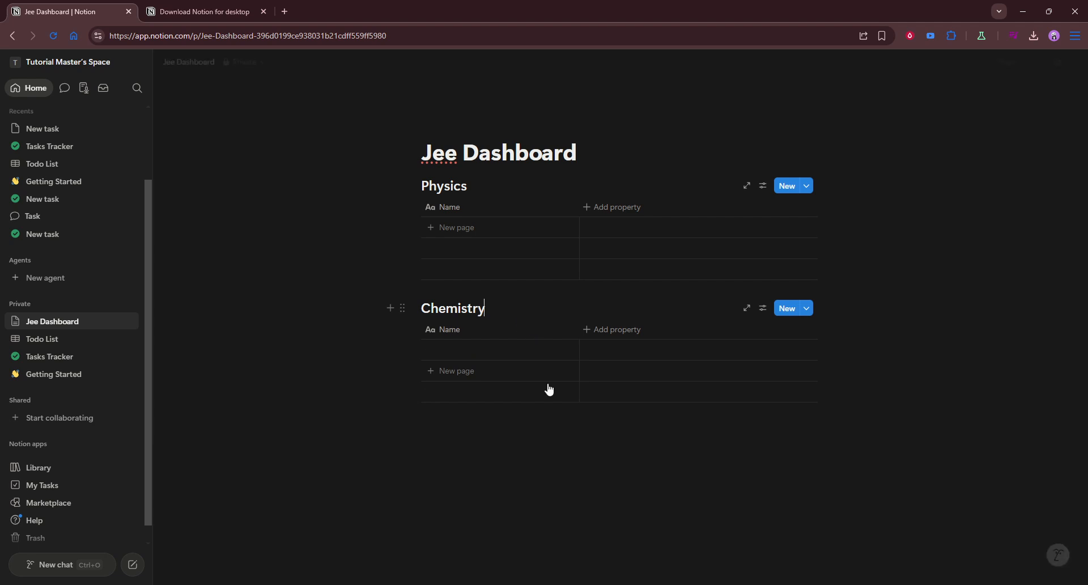
Try to add a simple table below the Chemistry database, then remove it
left_click(547, 427)
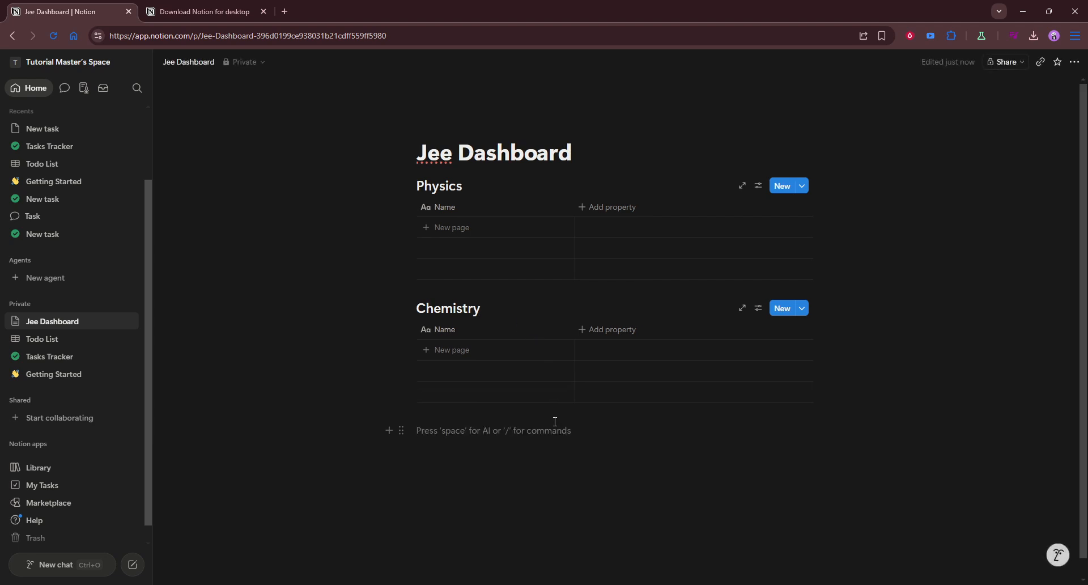
type("/trable")
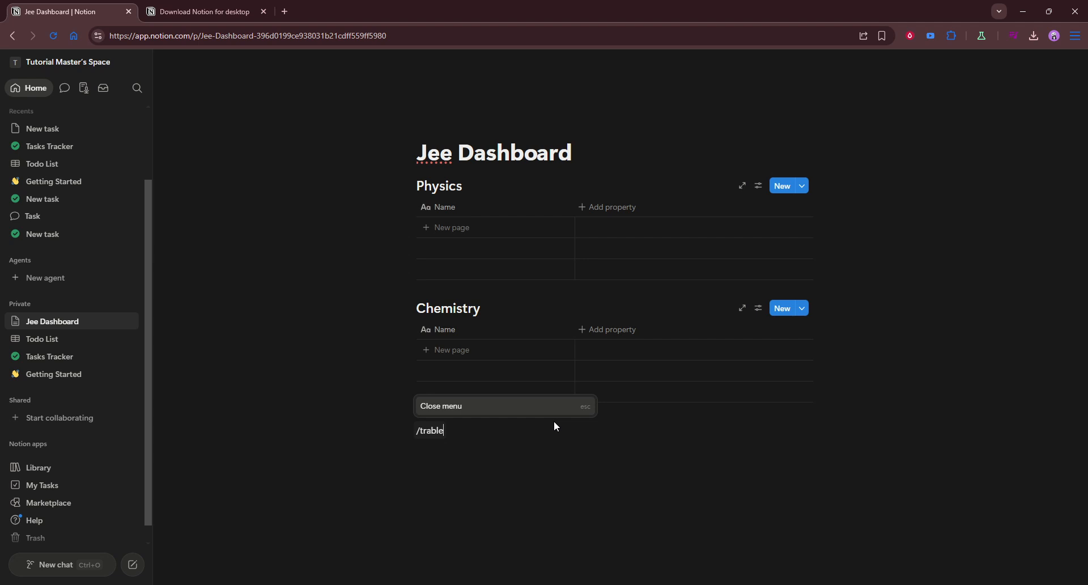
key("BackSpace")
key("BackSpace")
key("BackSpace")
key("BackSpace")
key("BackSpace")
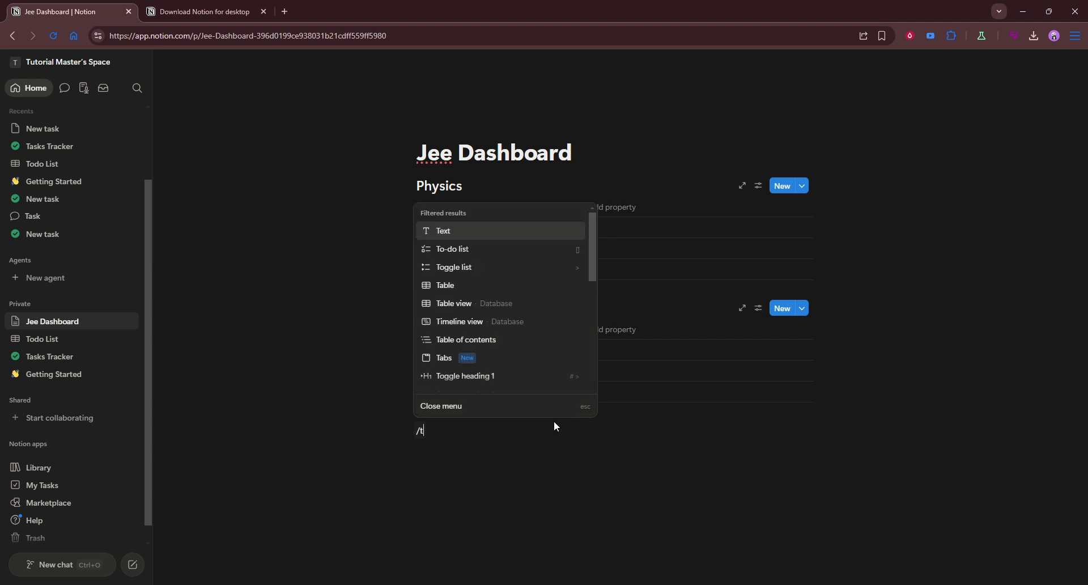
type("abl")
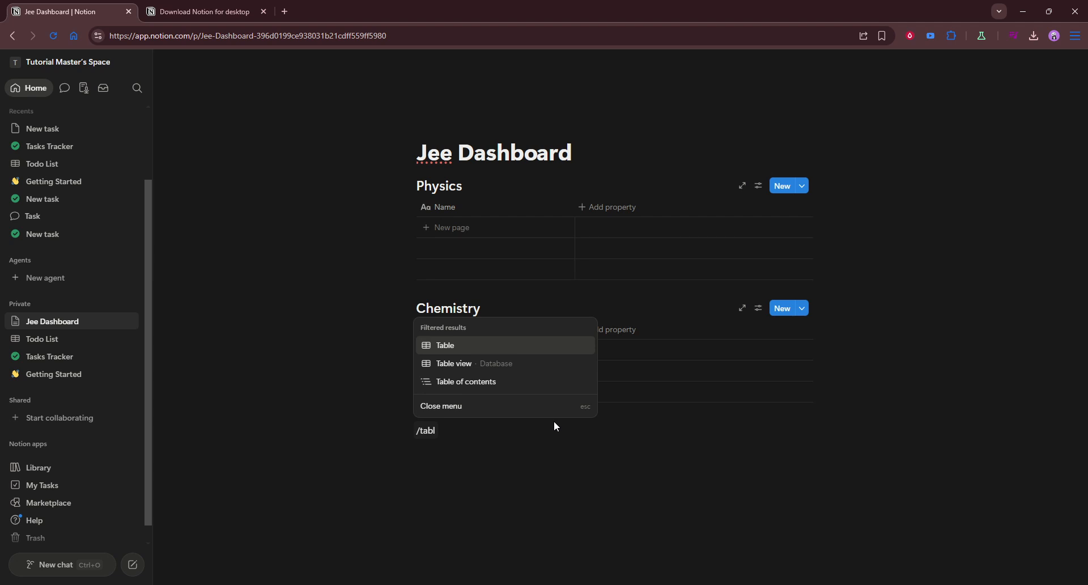
left_click(490, 348)
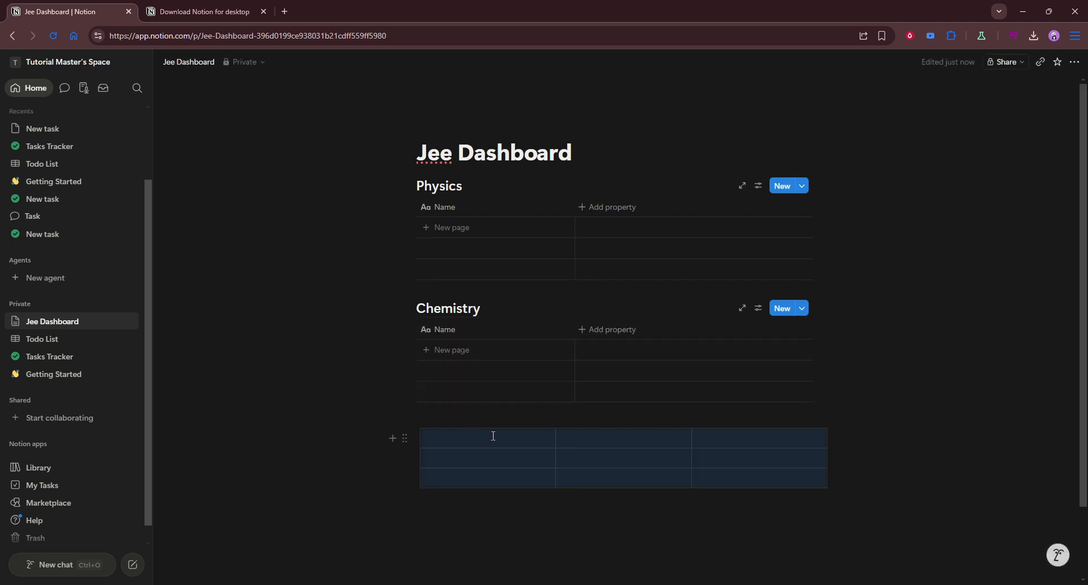
key("BackSpace")
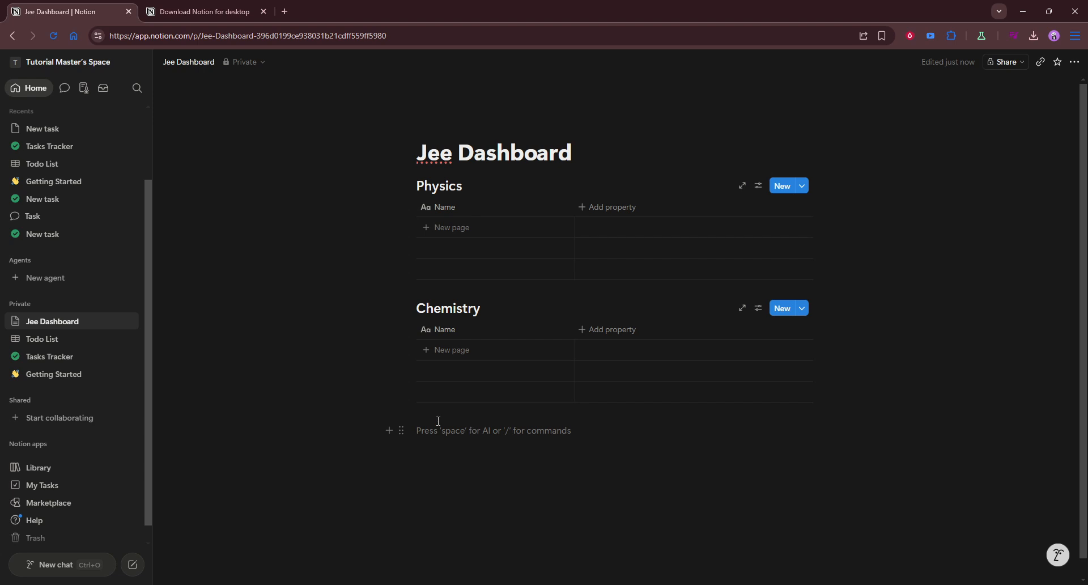
type("/tabl")
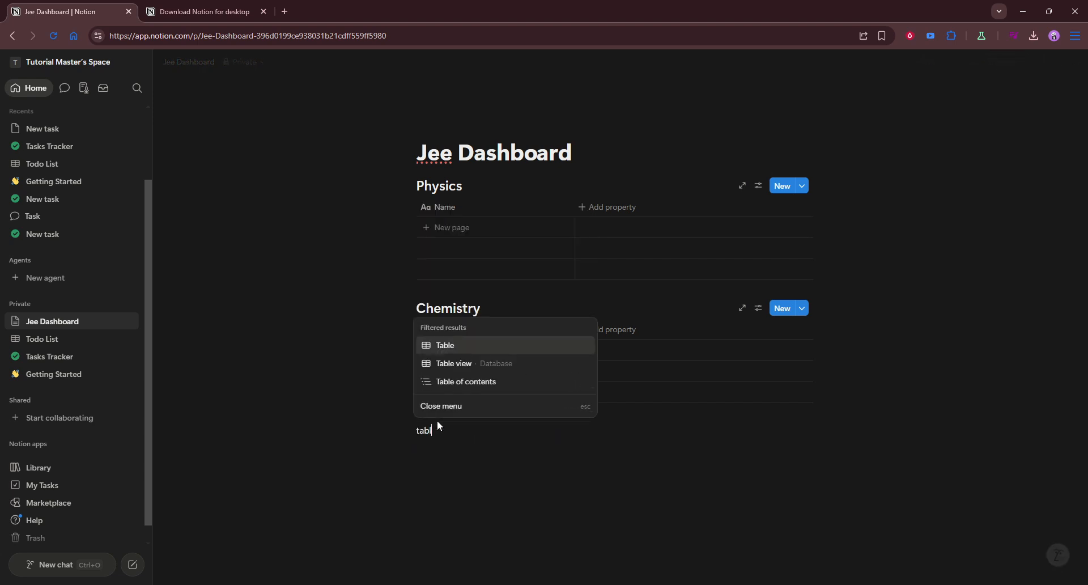
type("e/")
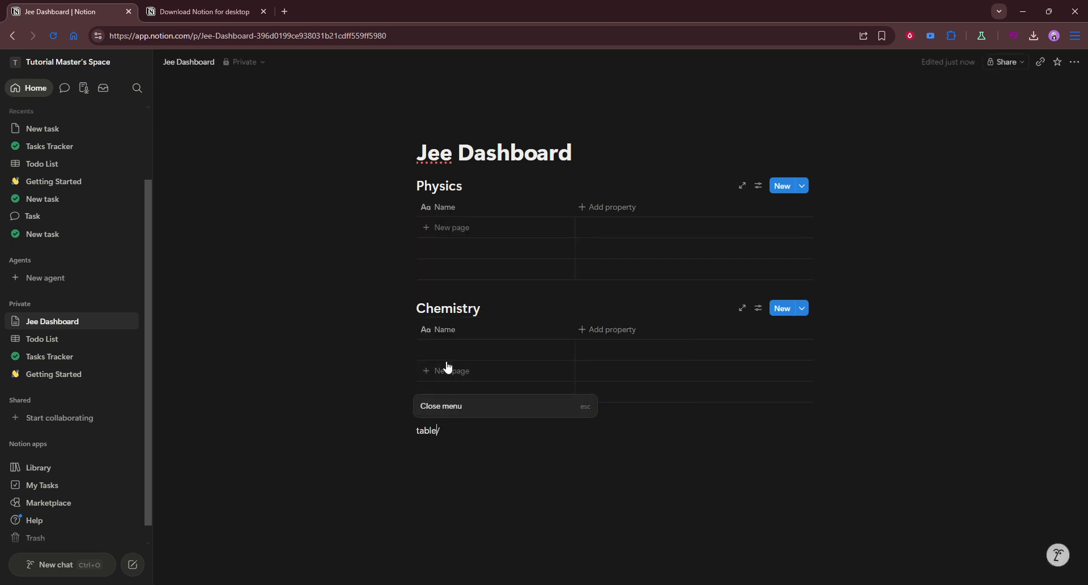
left_click(448, 369)
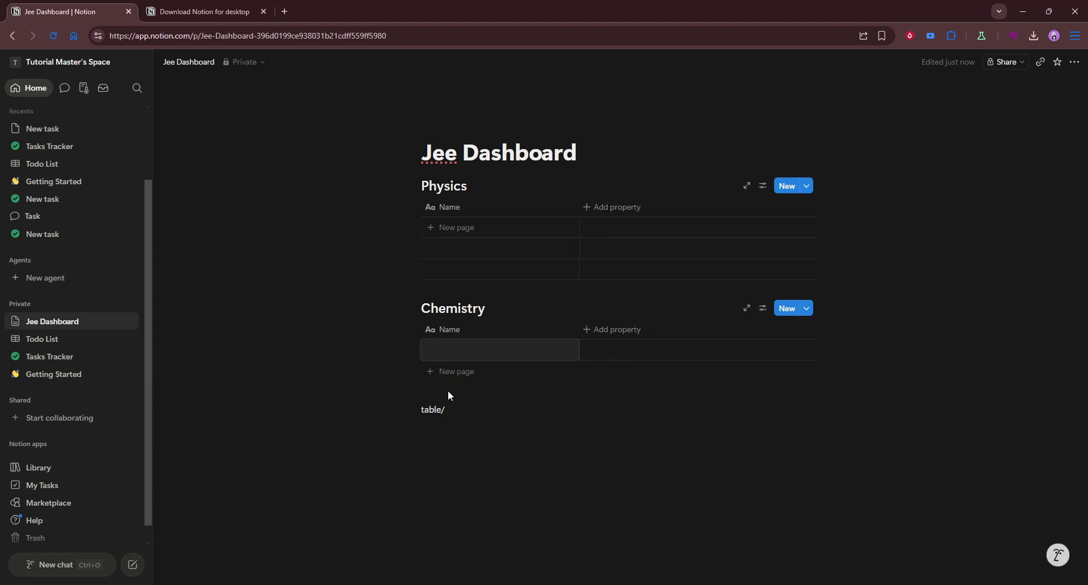
left_click_drag(452, 411, 418, 412)
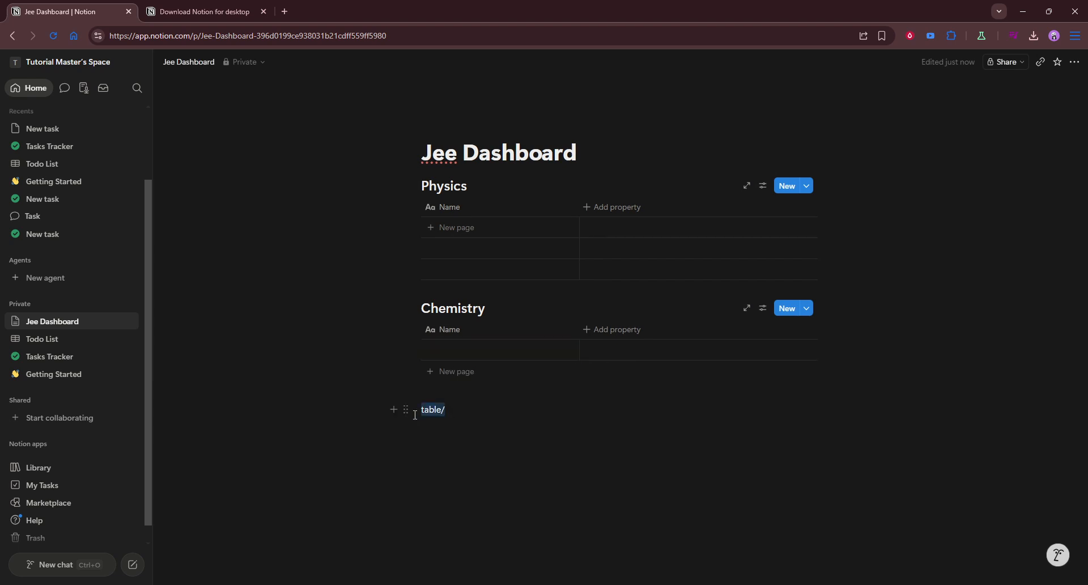
type("/tab")
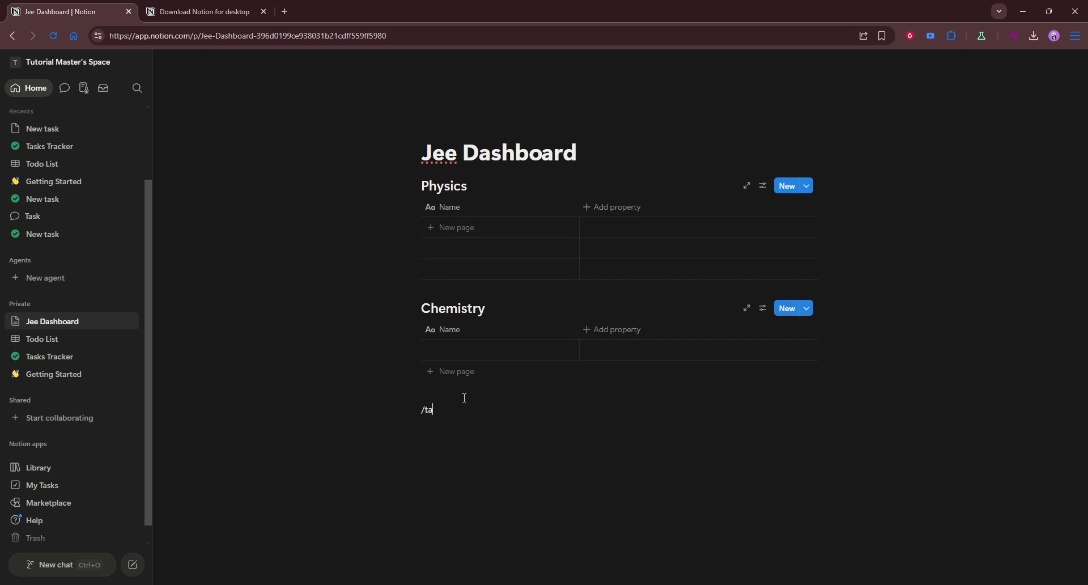
key("BackSpace")
key("BackSpace")
key("BackSpace")
Insert a table view database below the Chemistry database and title it "Task Tracker"
type("/ta")
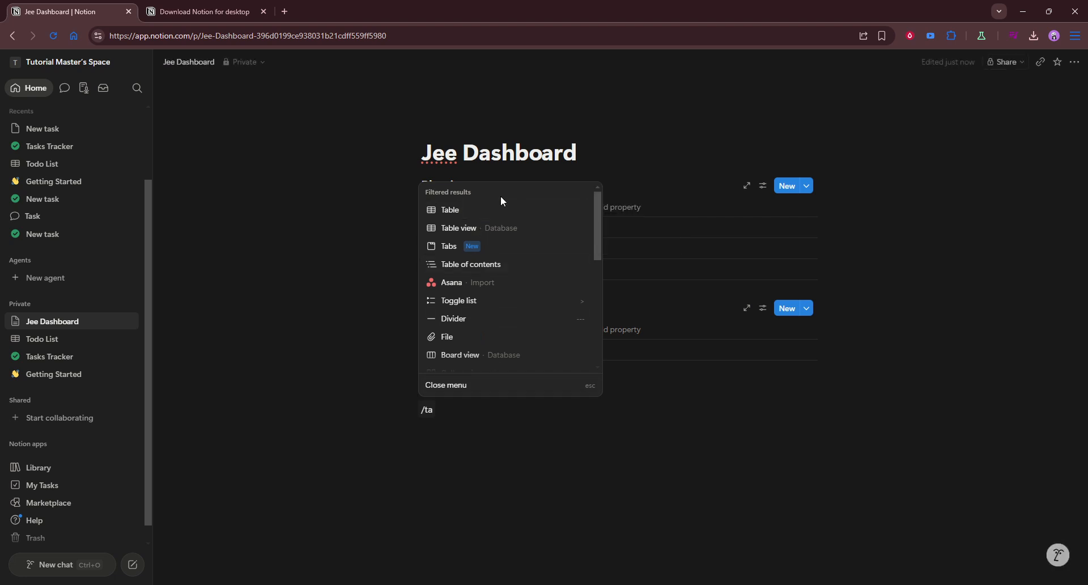
left_click(487, 229)
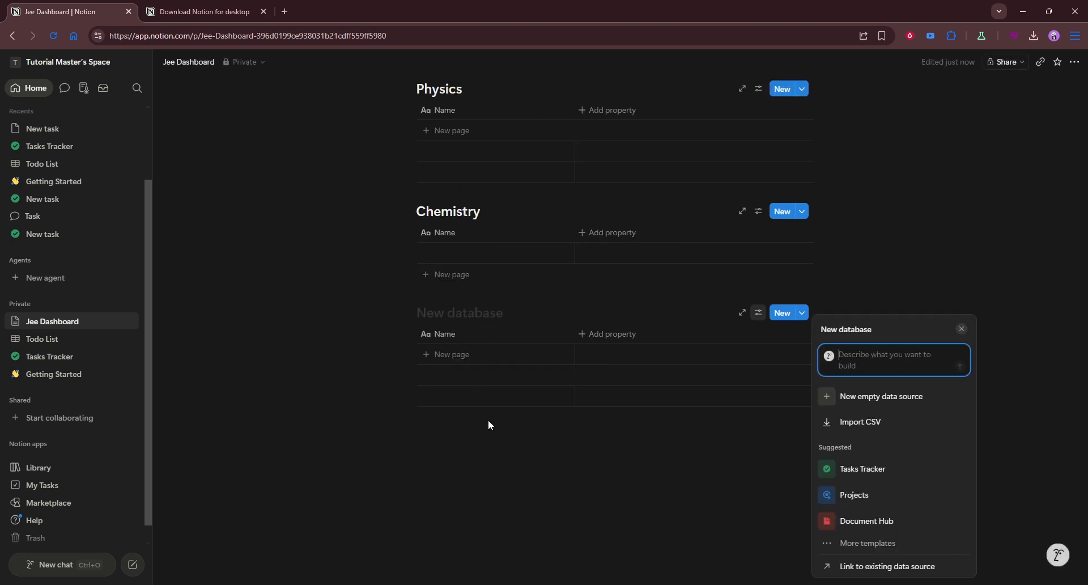
left_click(460, 319)
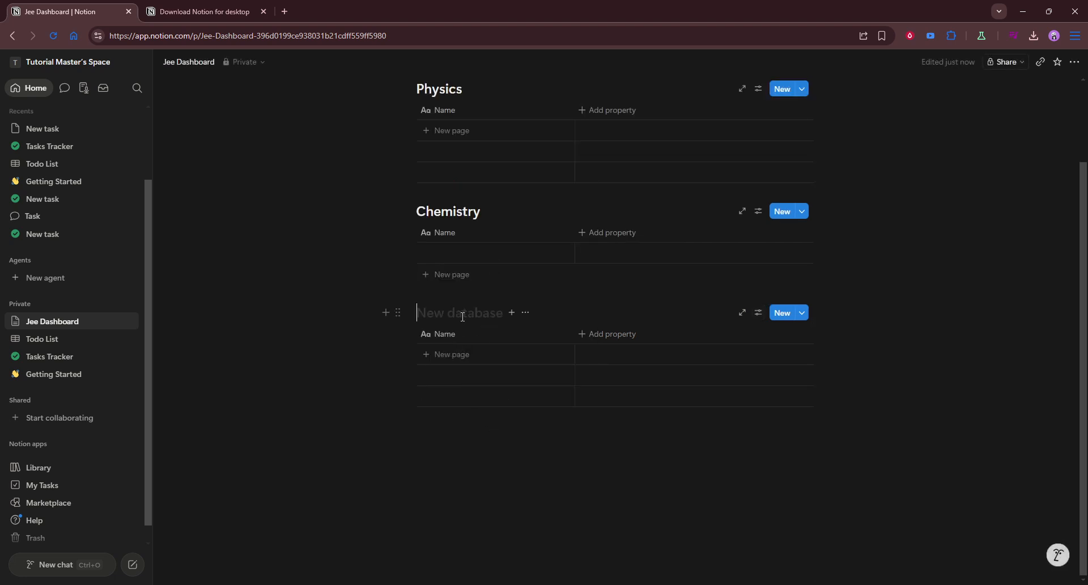
type("Task")
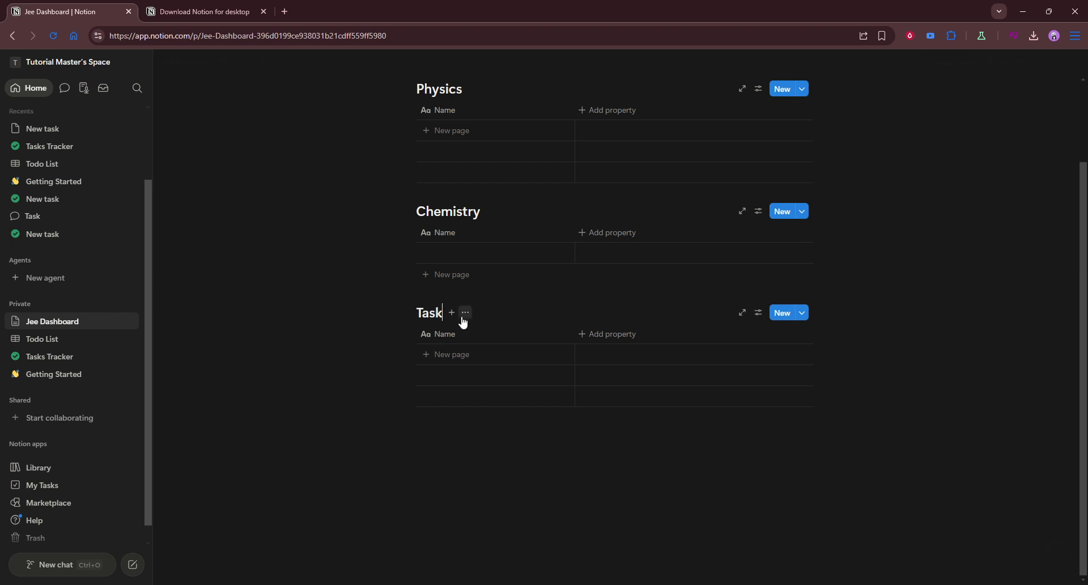
type(" Tracker")
scroll(517, 316, "up", 2)
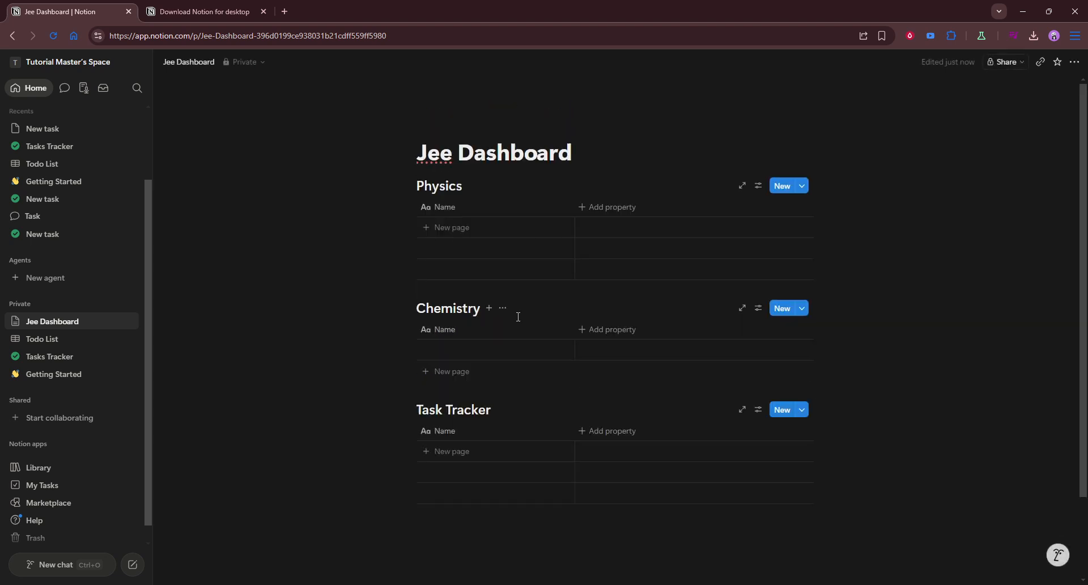
Insert a board view database below the Task Tracker database on the Jee Dashboard page
scroll(474, 391, "down", 2)
left_click(479, 408)
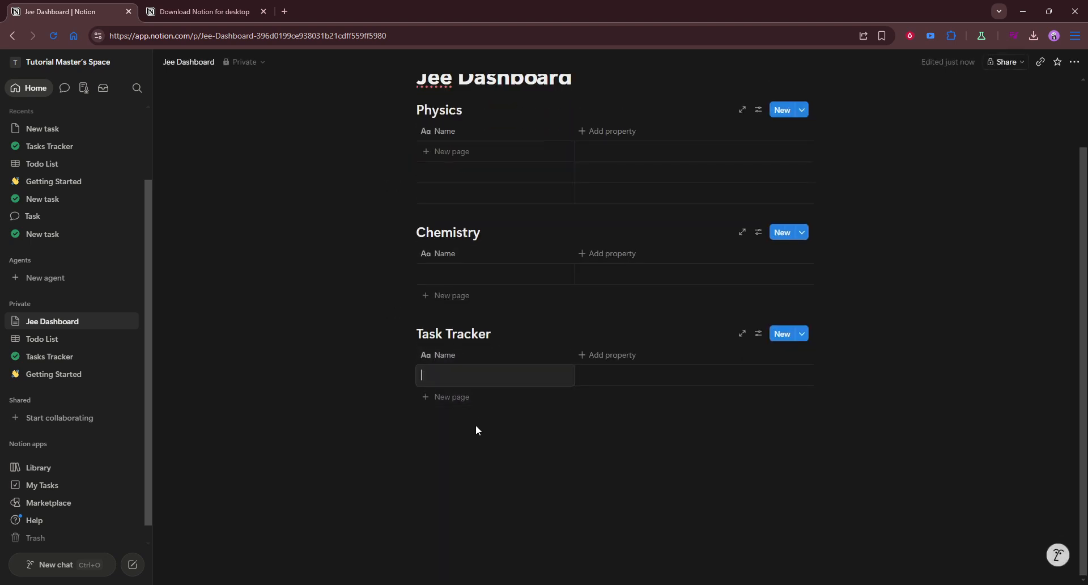
key("Escape")
left_click(469, 439)
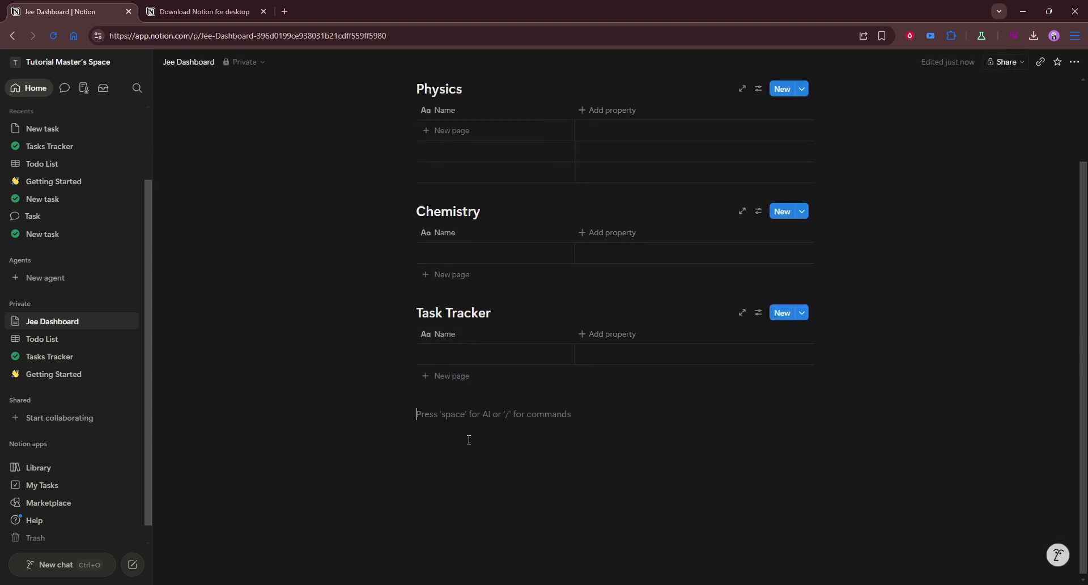
type("/bo")
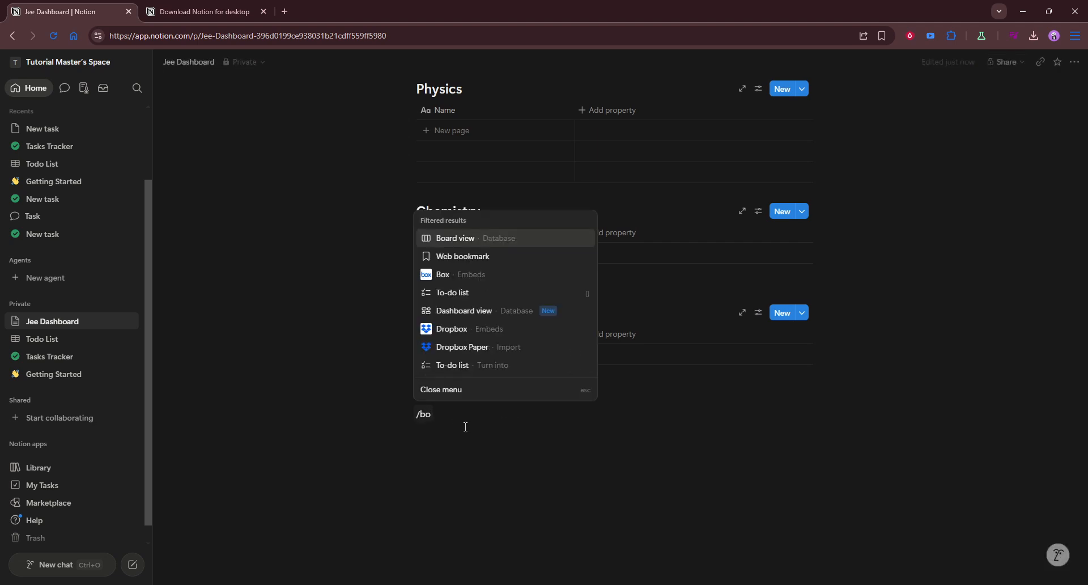
left_click(508, 241)
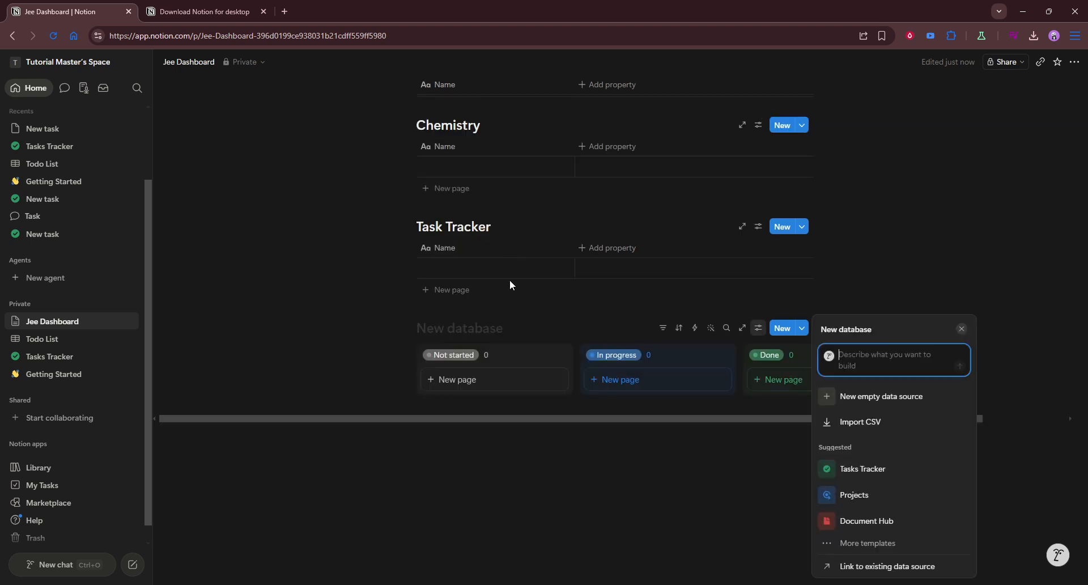
left_click(601, 489)
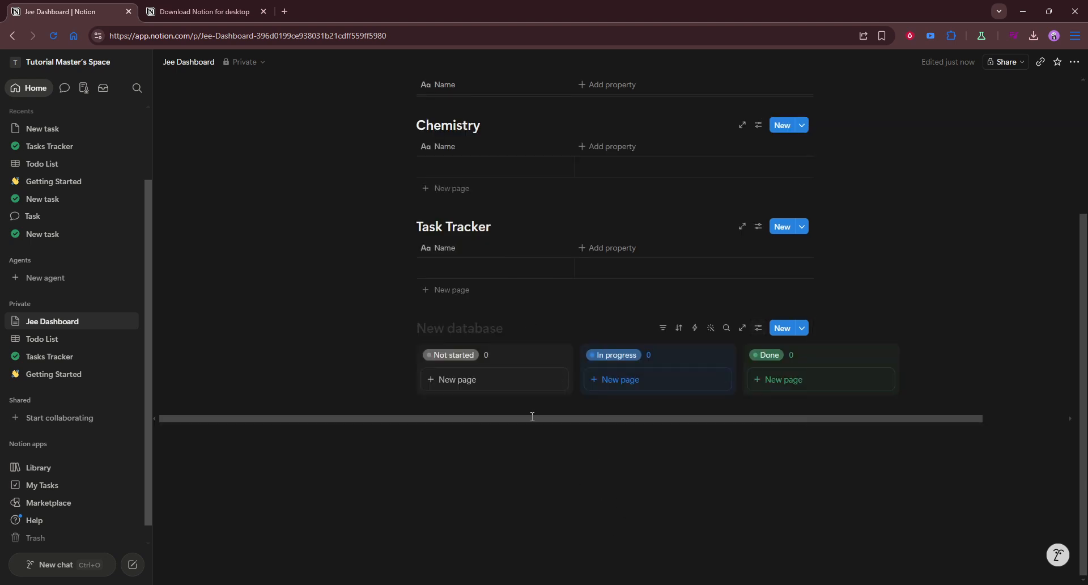
Title the new board database "Progress" and start an empty line below it
left_click(469, 331)
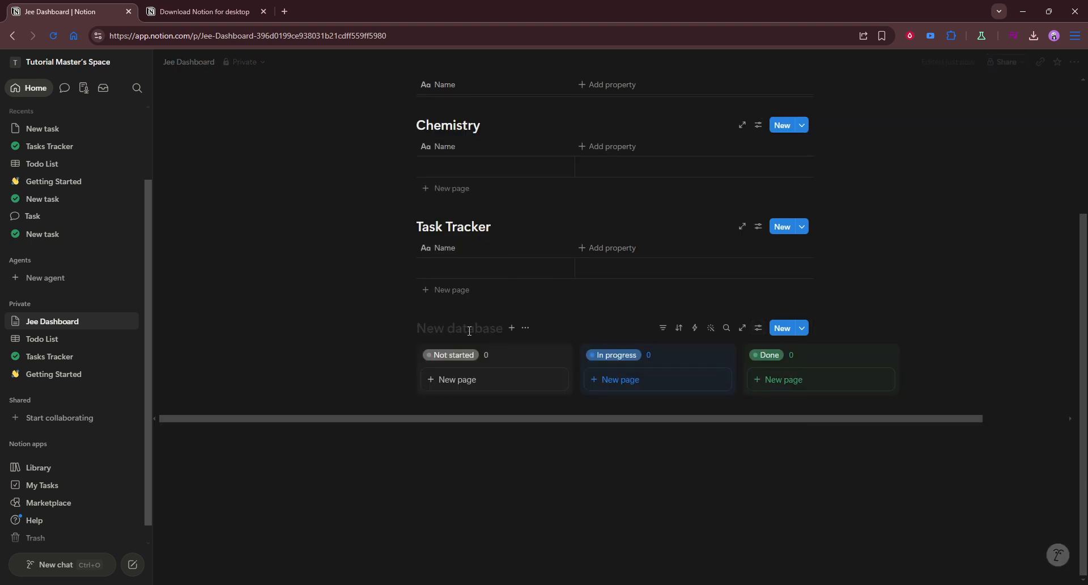
type("Progress")
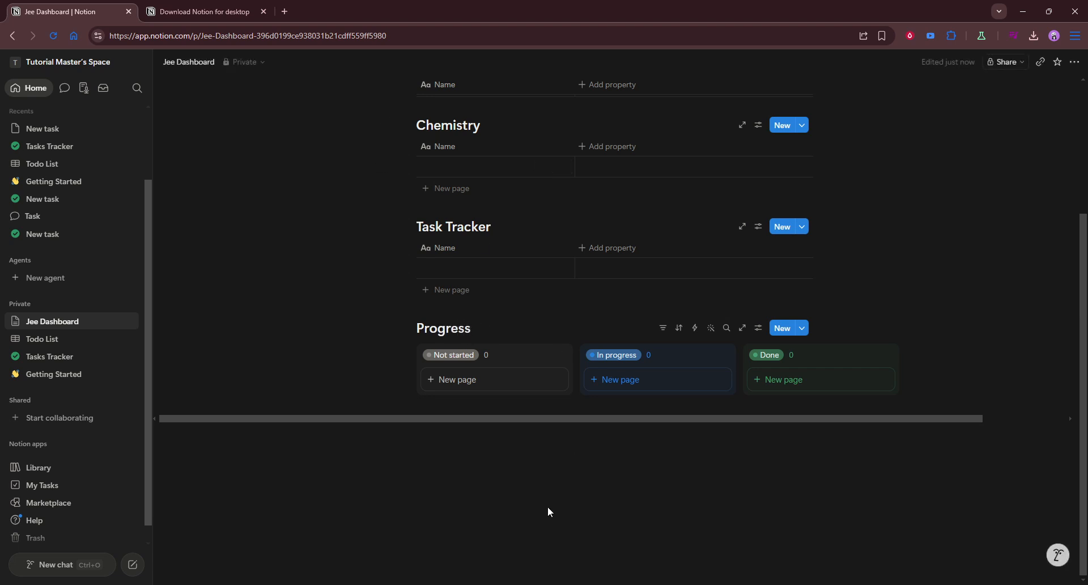
left_click(517, 447)
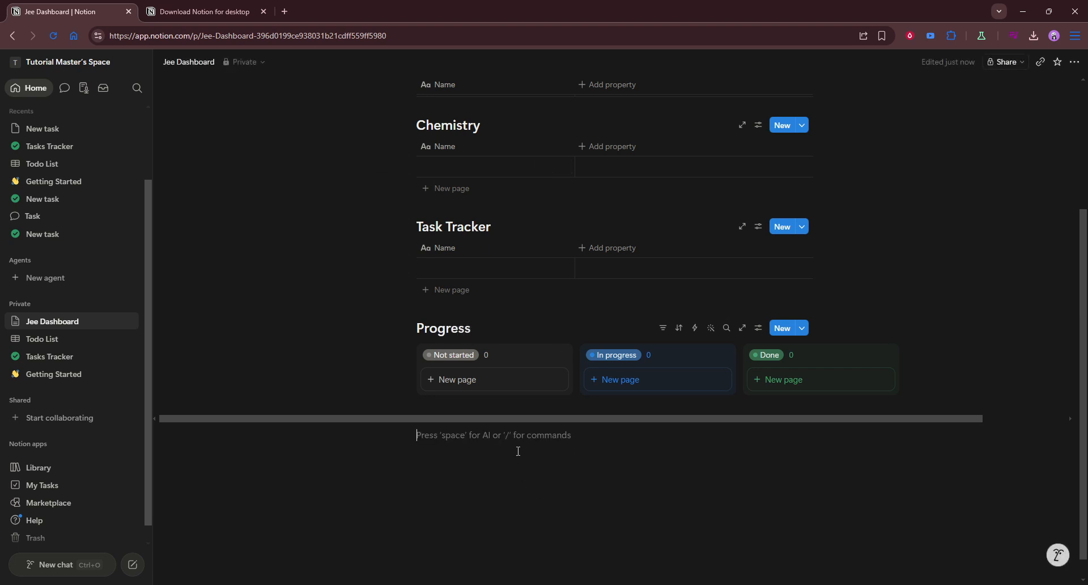
Insert a calendar view database below the Progress board and dismiss its data source setup
scroll(504, 420, "up", 3)
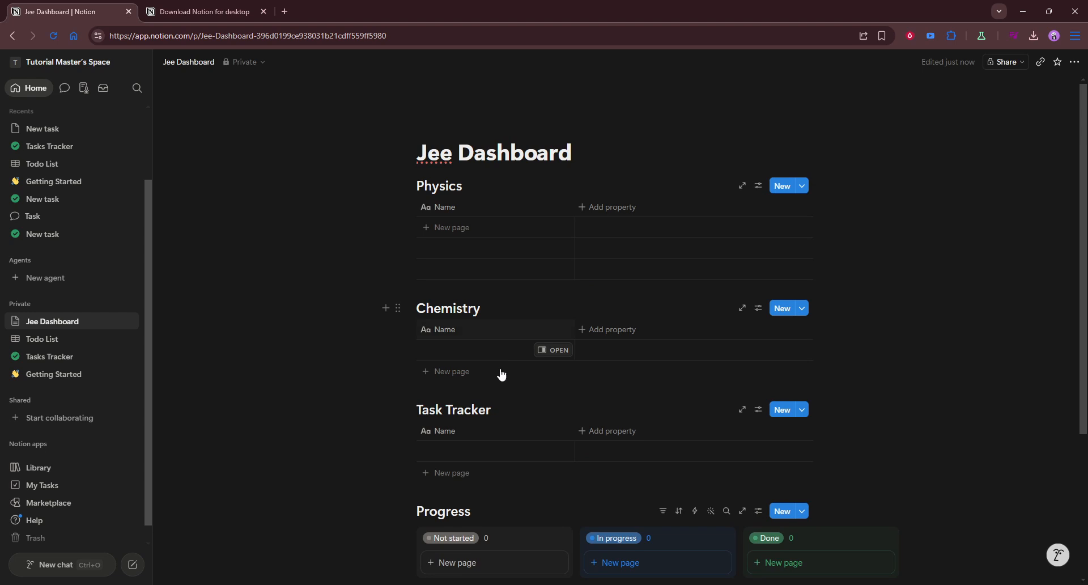
scroll(558, 373, "down", 3)
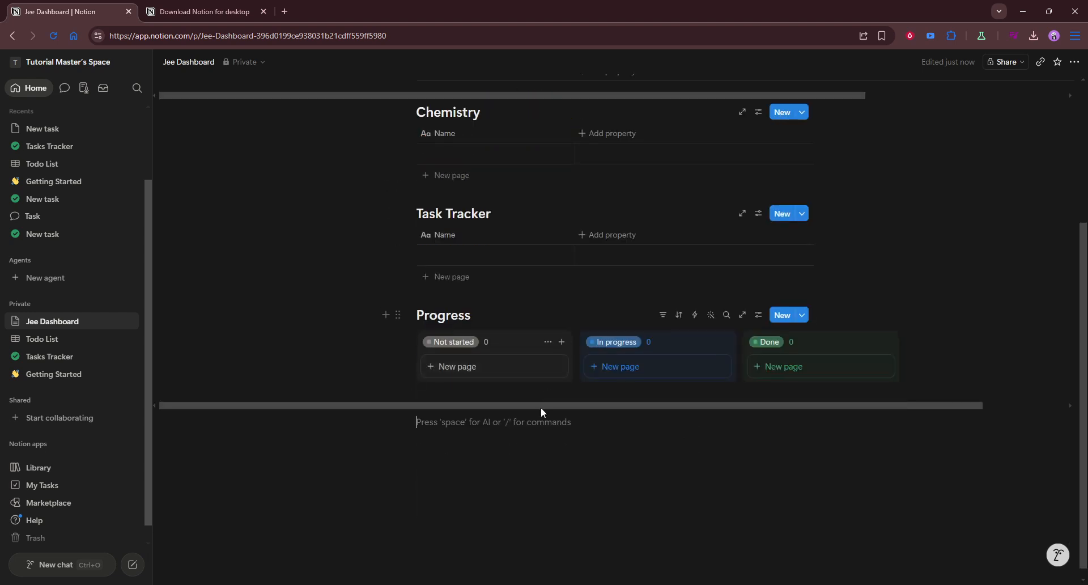
left_click(566, 392)
left_click(548, 438)
type("/cla")
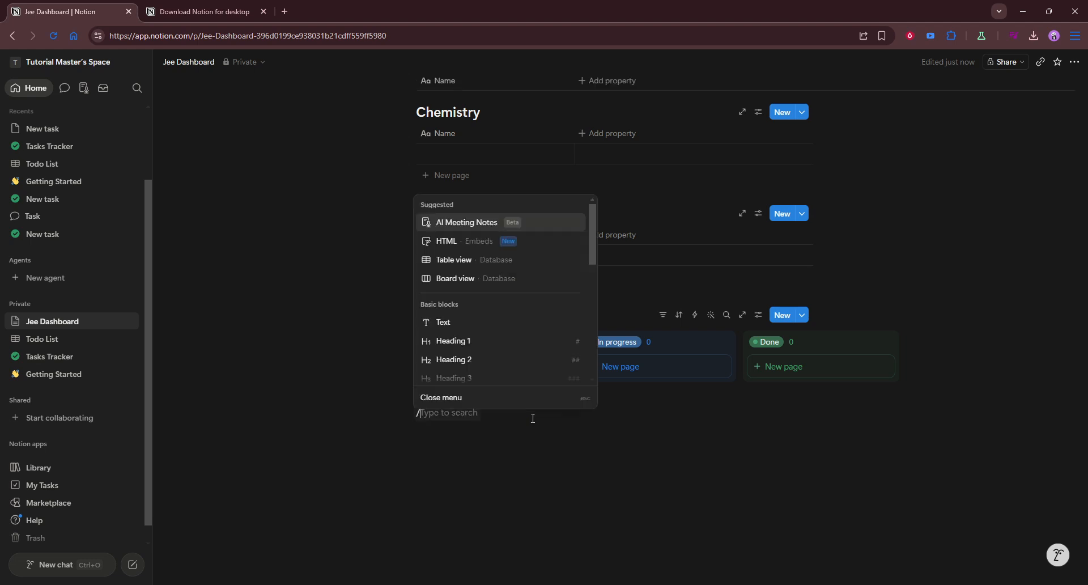
key("BackSpace")
key("BackSpace")
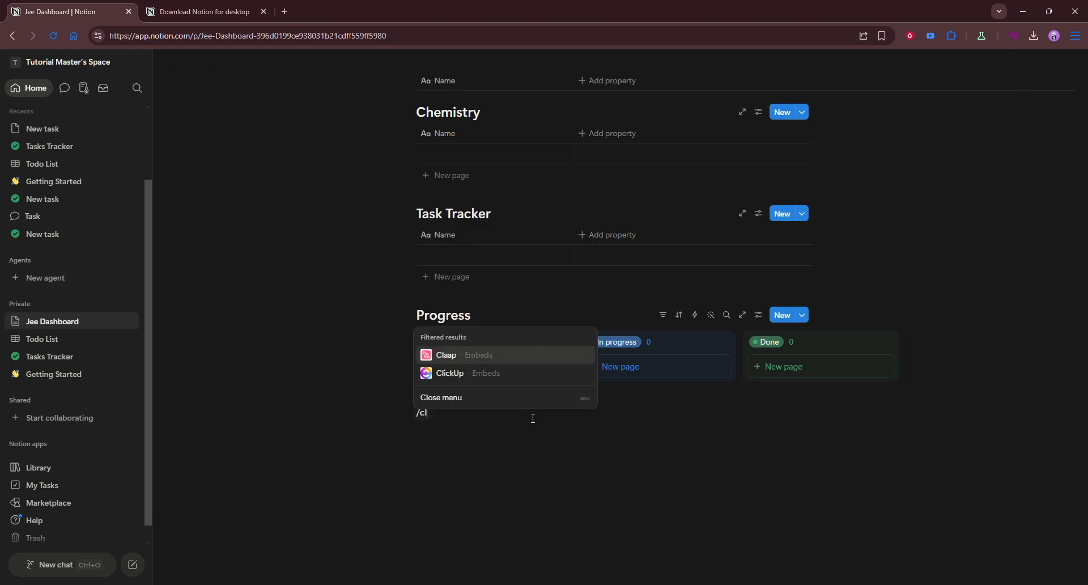
type("ale")
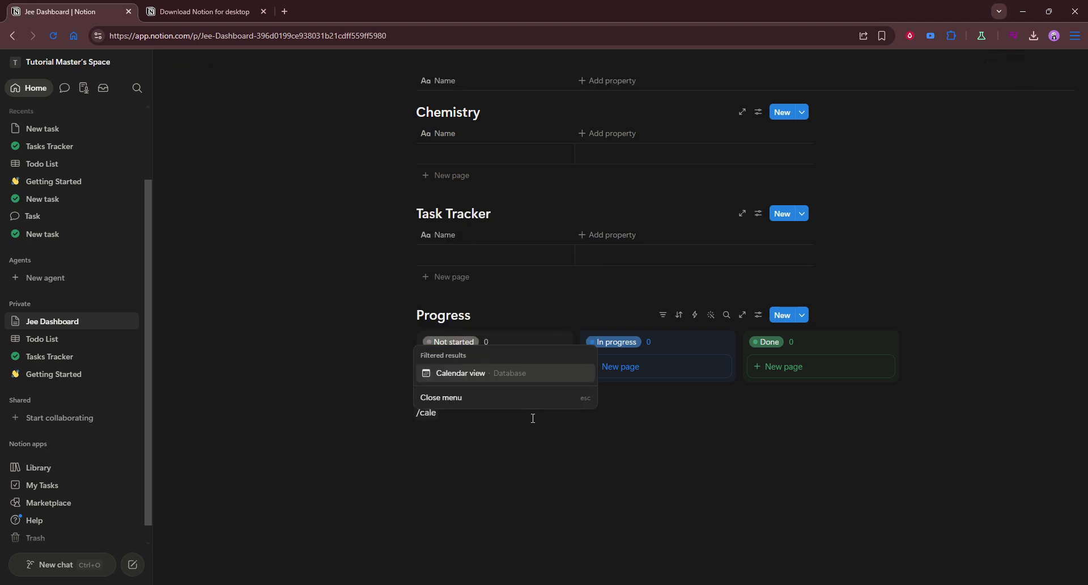
left_click(528, 374)
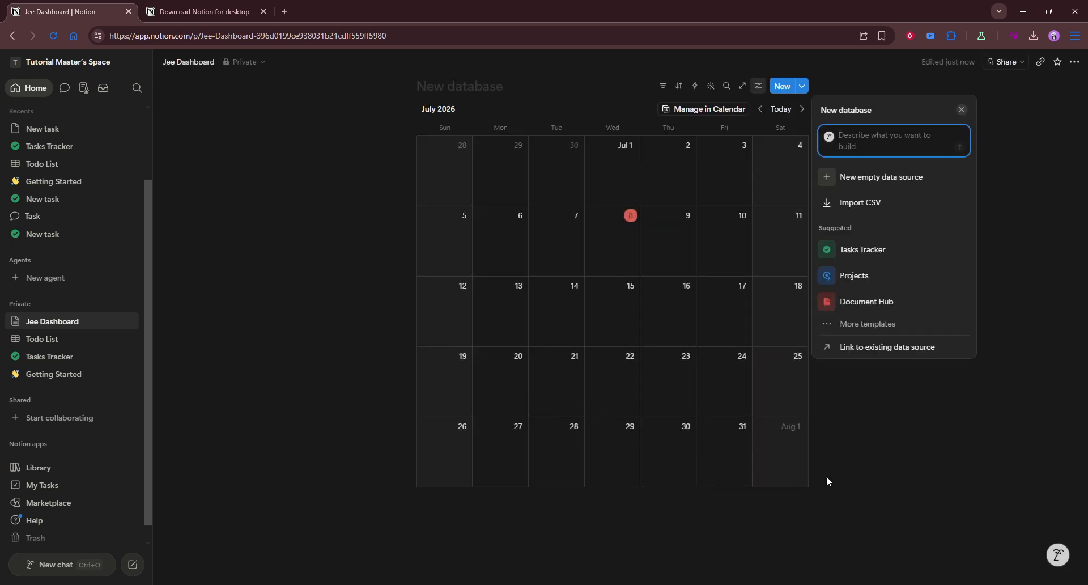
left_click(920, 522)
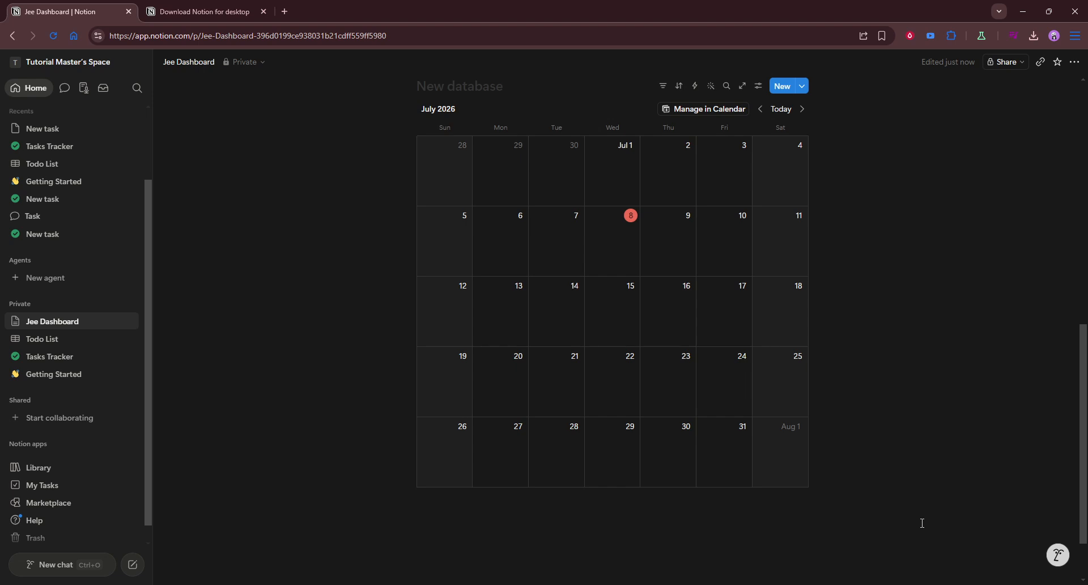
scroll(759, 453, "up", 4)
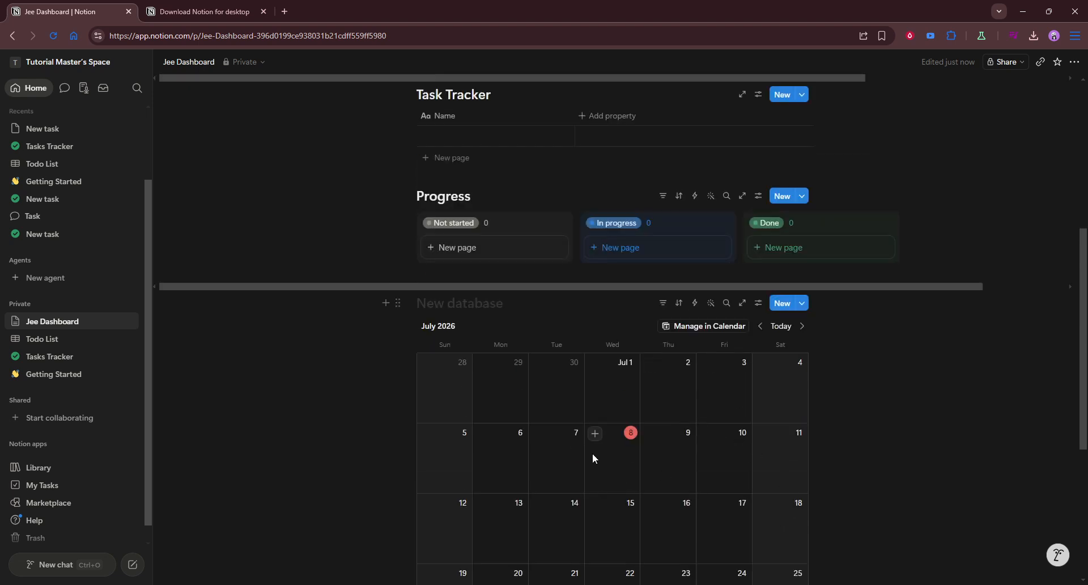
scroll(594, 458, "up", 6)
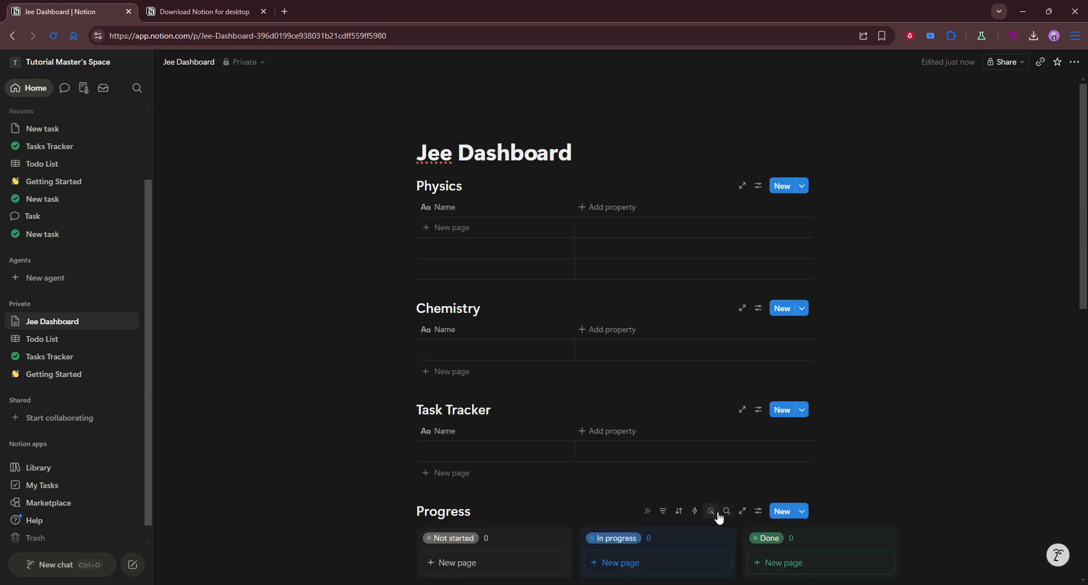